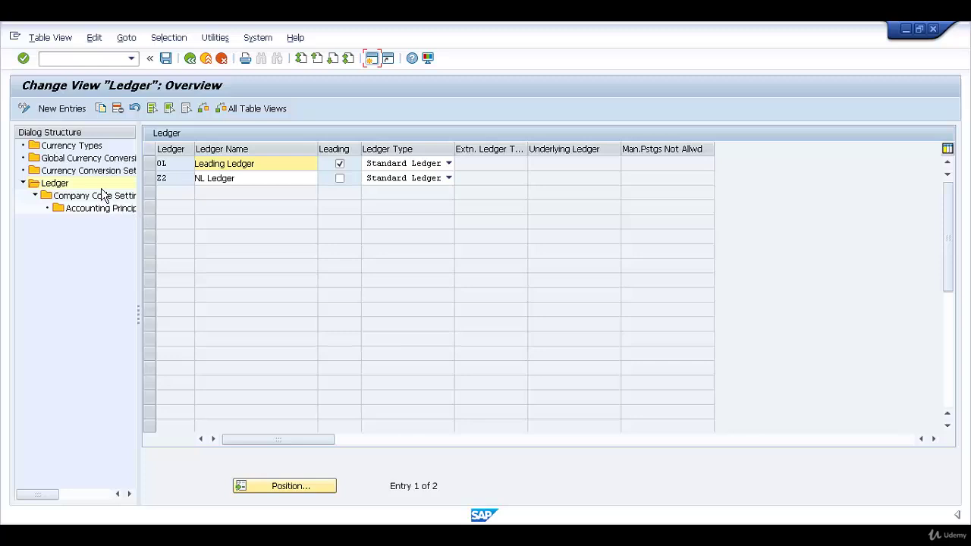
# Add a new ledger Z5 named "Non-Leading Ledger - AZ01" with ledger type Standard Ledger.
pyautogui.click(75, 115)
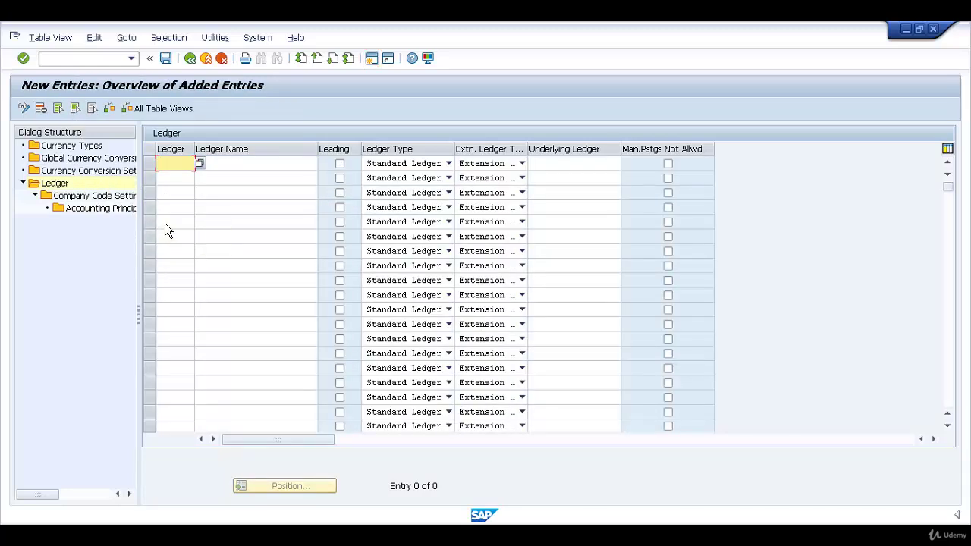
pyautogui.write('ZS')
pyautogui.press('Tab')
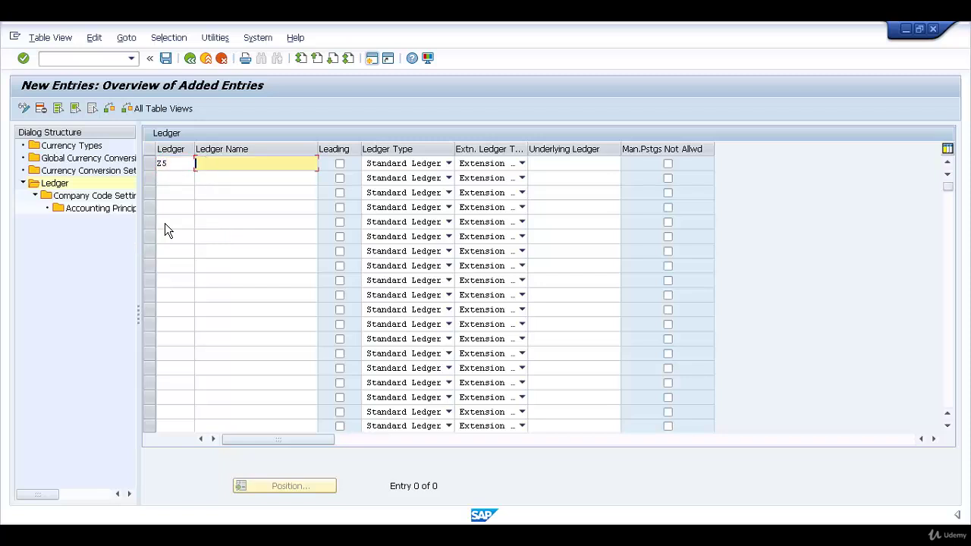
pyautogui.write('Non-Leading Ledger - AZ01')
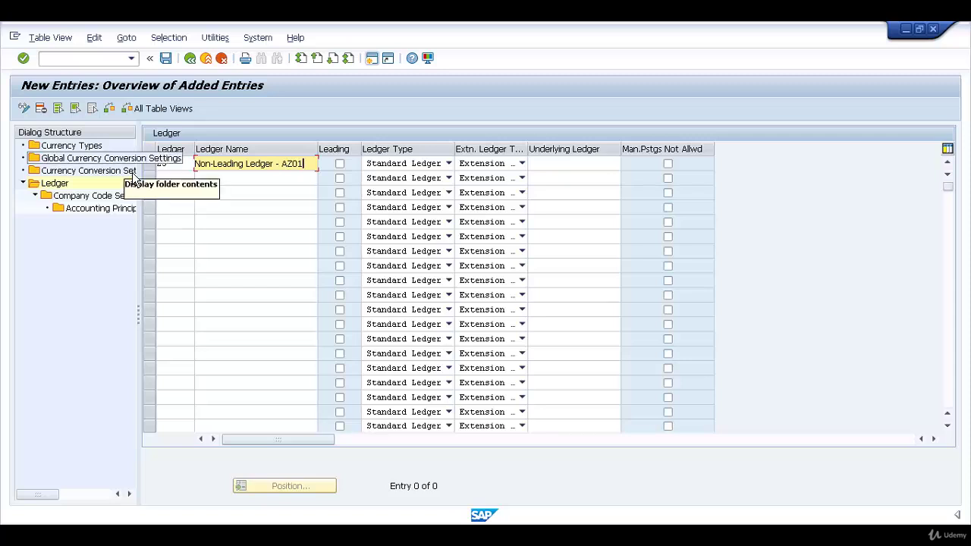
pyautogui.press('Return')
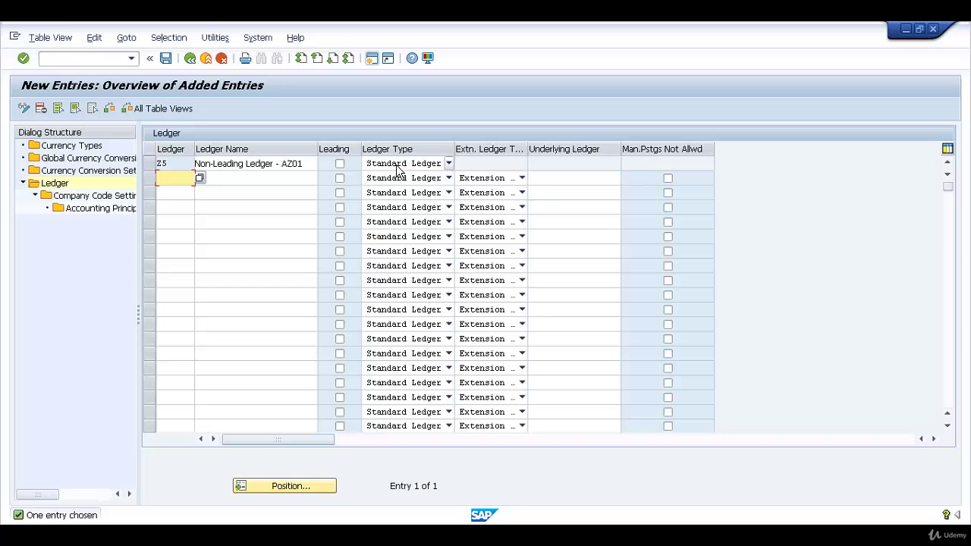
pyautogui.click(448, 163)
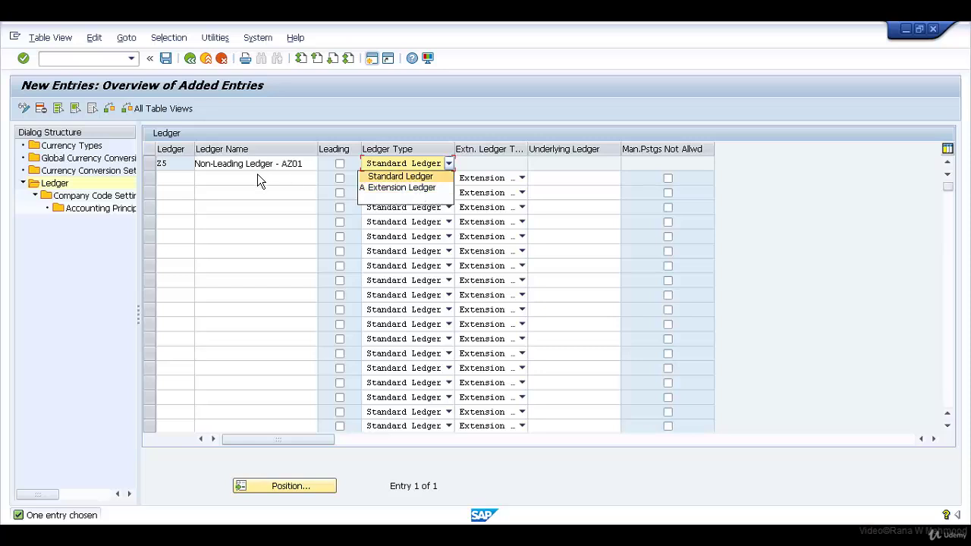
pyautogui.click(386, 179)
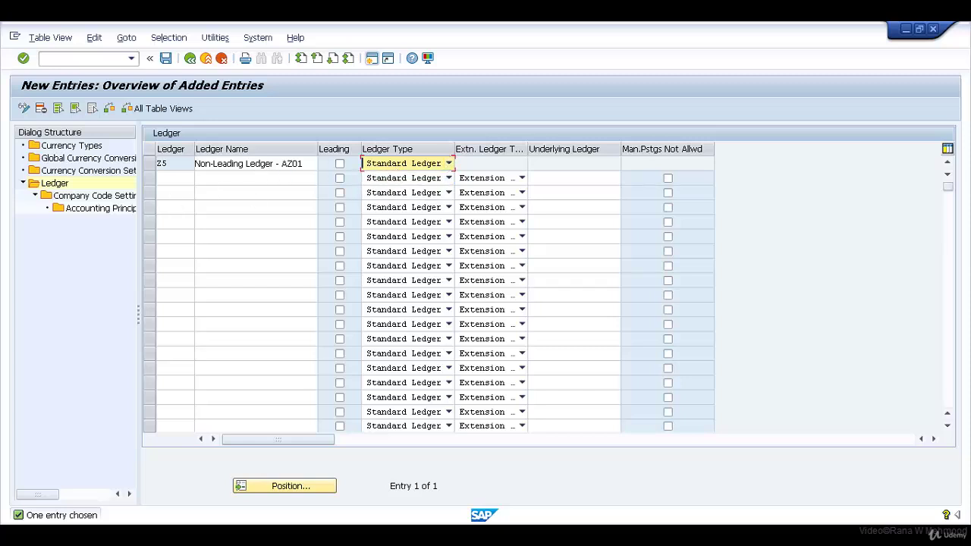
# Save the new ledger under customizing request A4HK900023 for company code AZ01, acknowledging the consistency and ledger group messages.
pyautogui.click(167, 60)
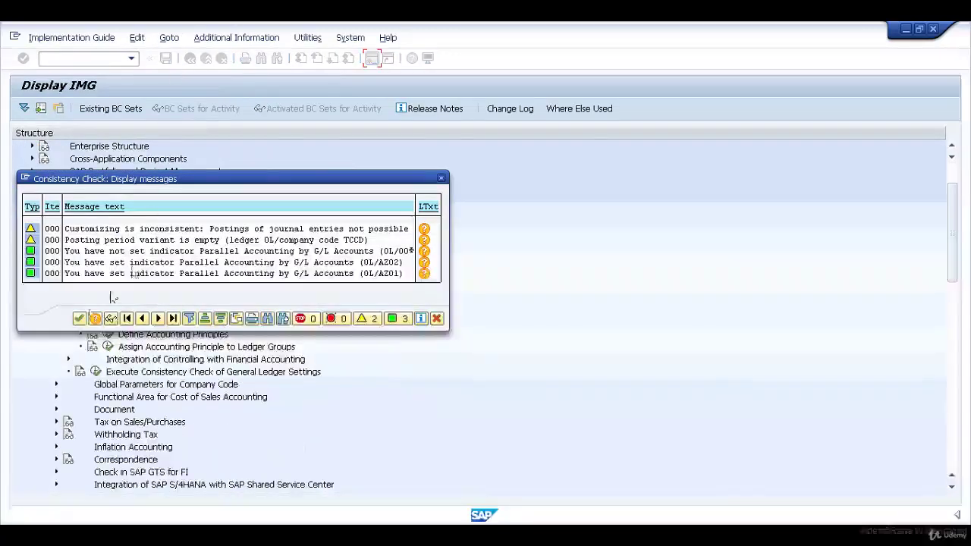
pyautogui.click(79, 318)
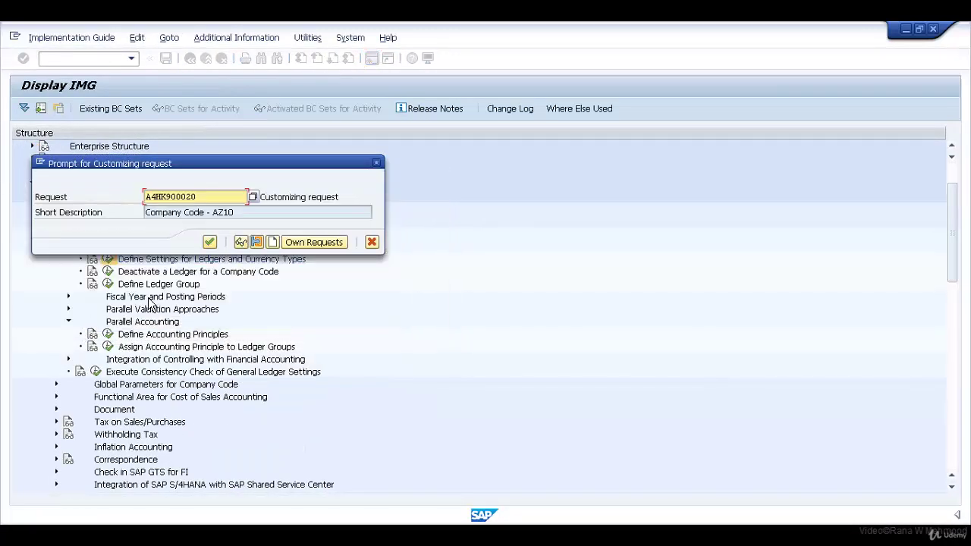
pyautogui.click(317, 248)
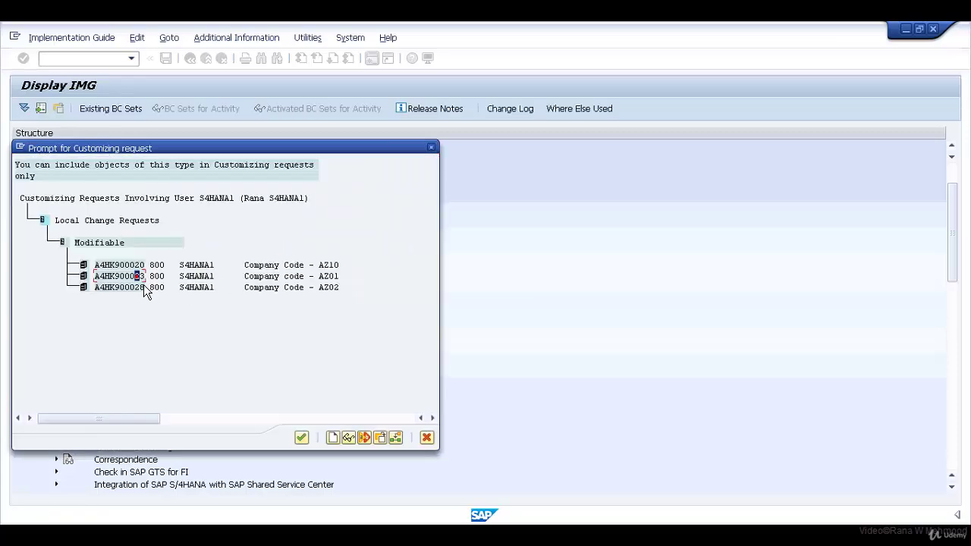
pyautogui.click(308, 443)
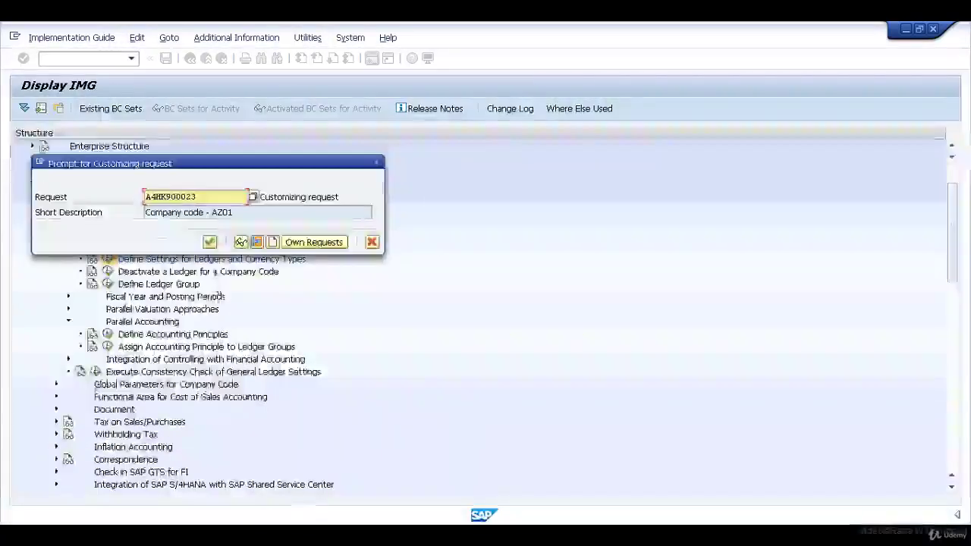
pyautogui.click(215, 248)
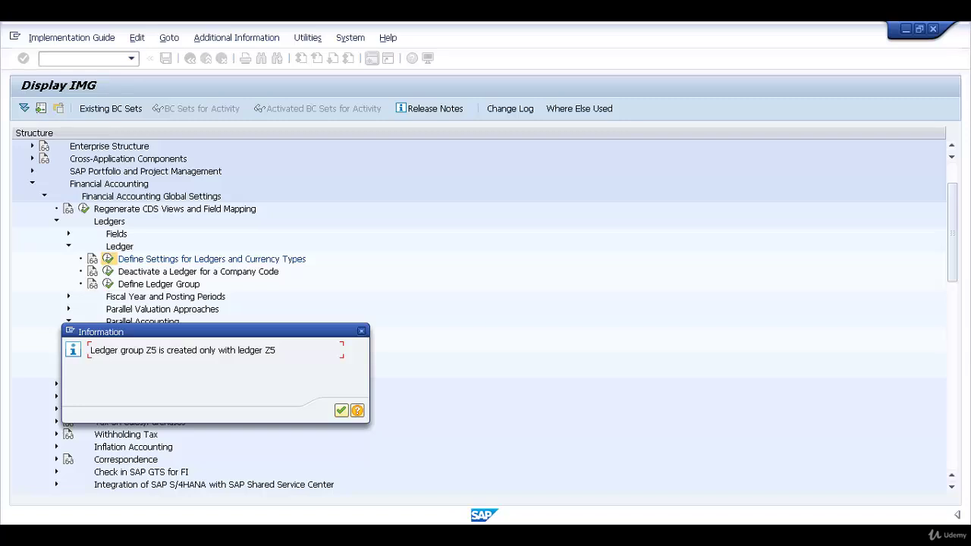
pyautogui.click(345, 415)
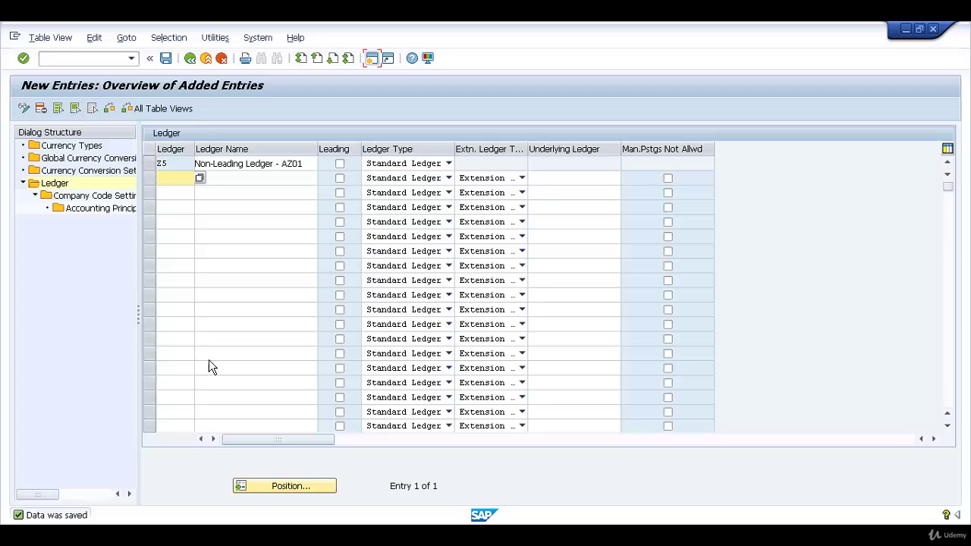
# Open the company code settings of ledger Z5 and start a new entry for company code AZ01.
pyautogui.click(158, 169)
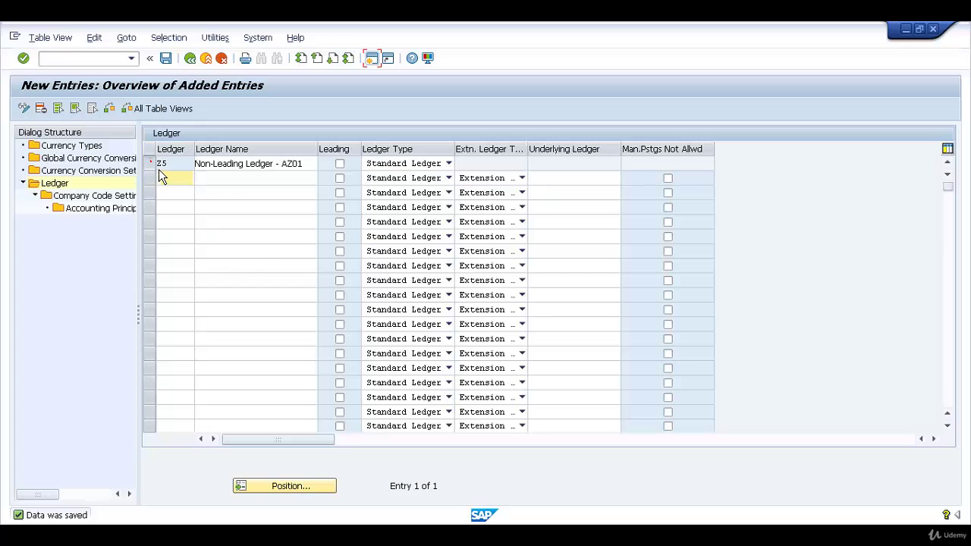
pyautogui.doubleClick(118, 199)
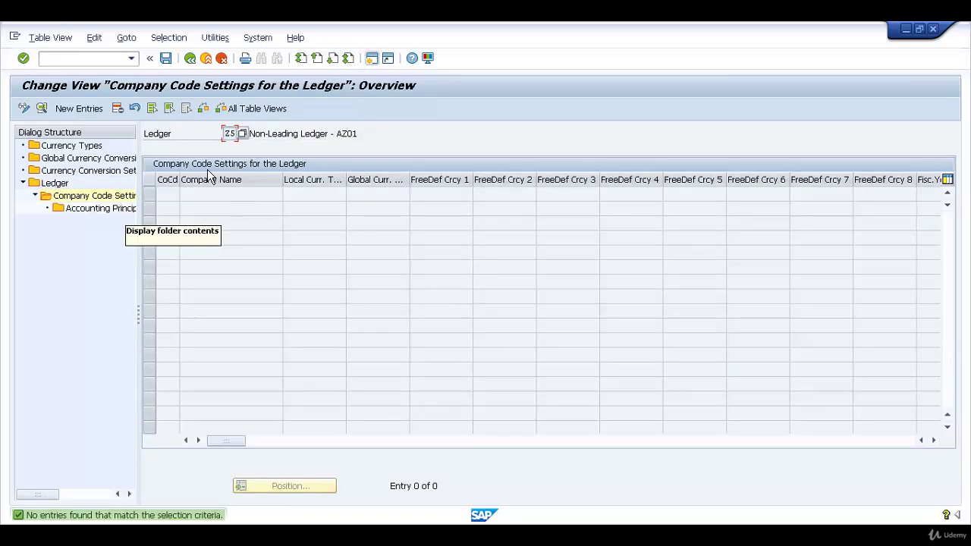
pyautogui.click(96, 113)
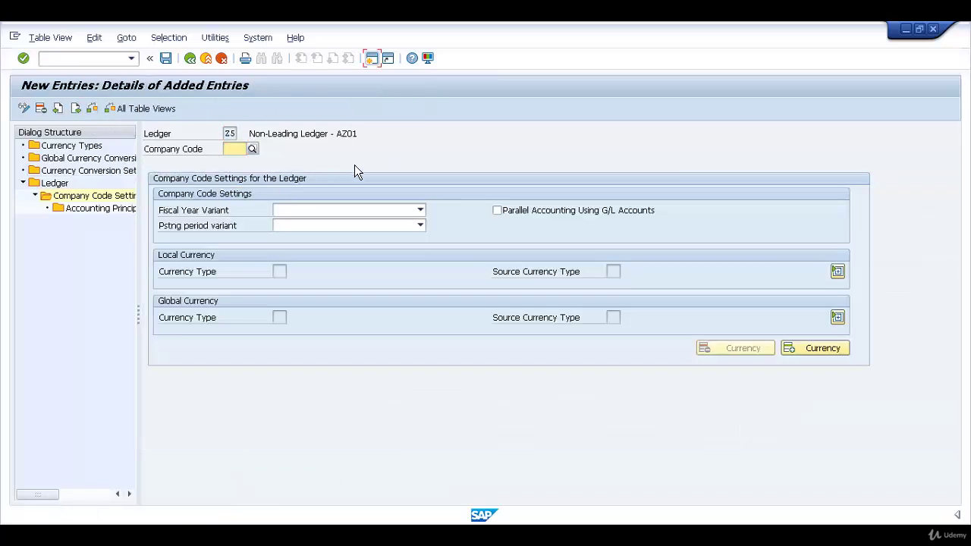
pyautogui.click(235, 149)
pyautogui.write('AZ01')
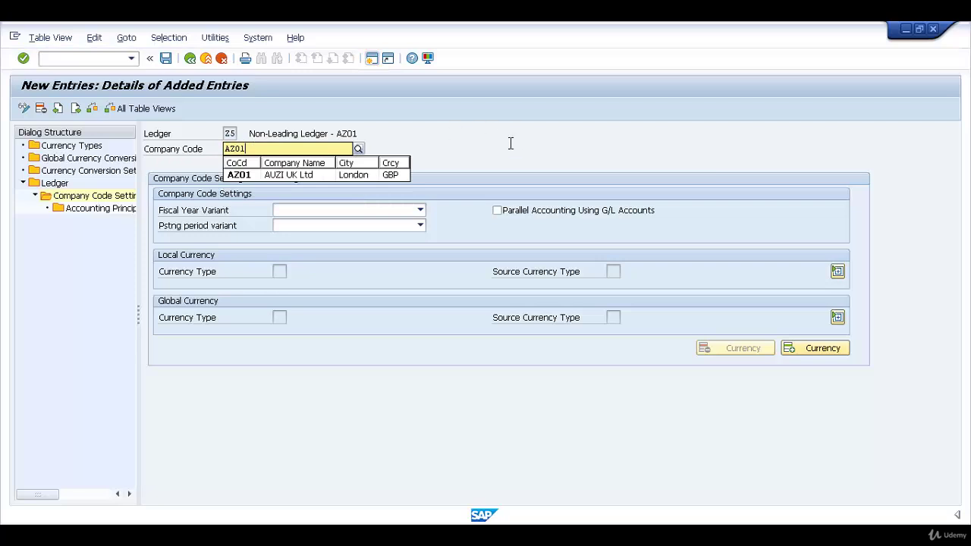
pyautogui.click(254, 178)
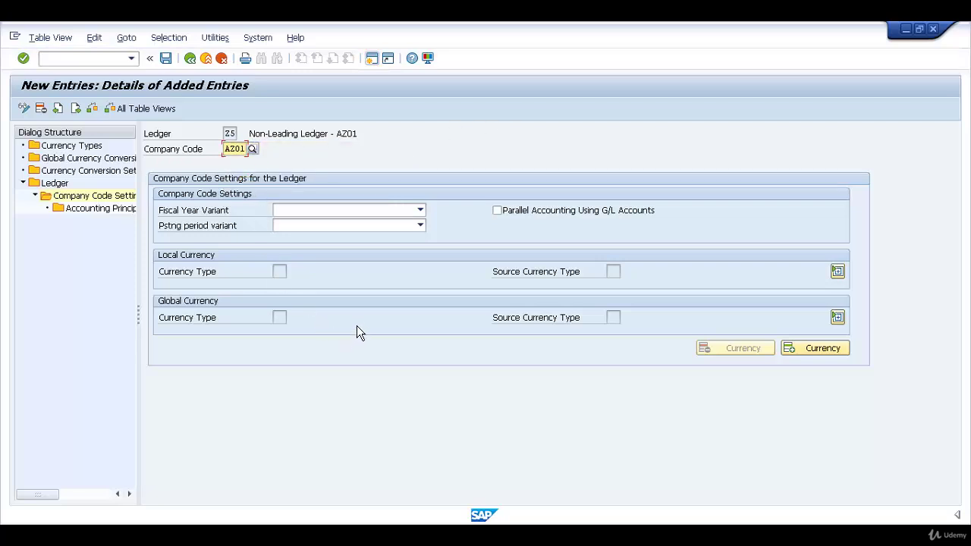
# Set fiscal year variant V3 and posting period variant 0002, enable Parallel Accounting Using G/L Accounts, and save the company code settings.
pyautogui.click(427, 214)
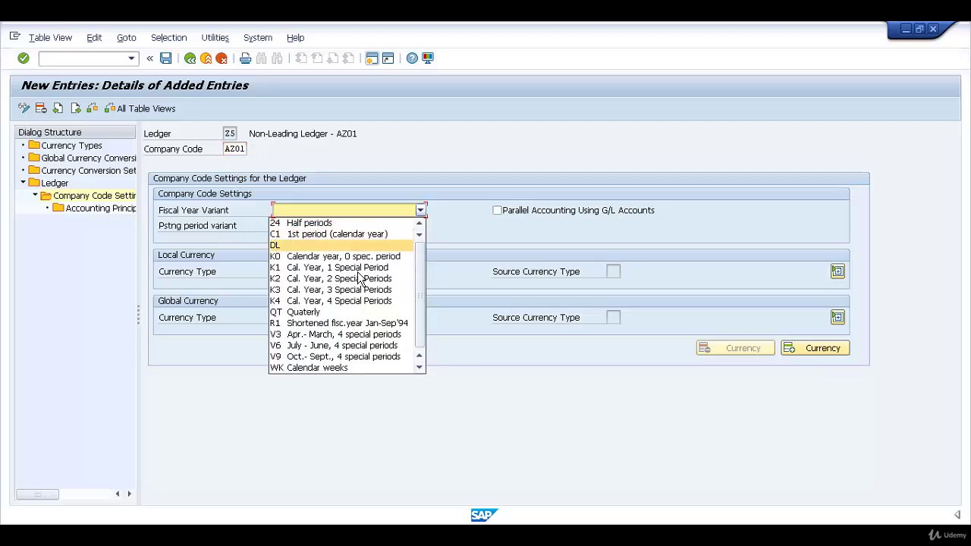
pyautogui.click(292, 339)
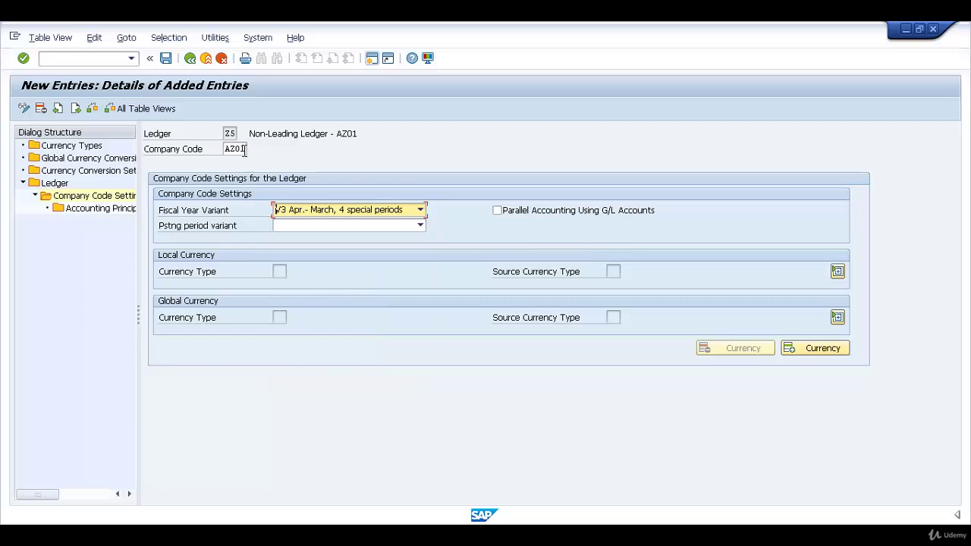
pyautogui.click(422, 225)
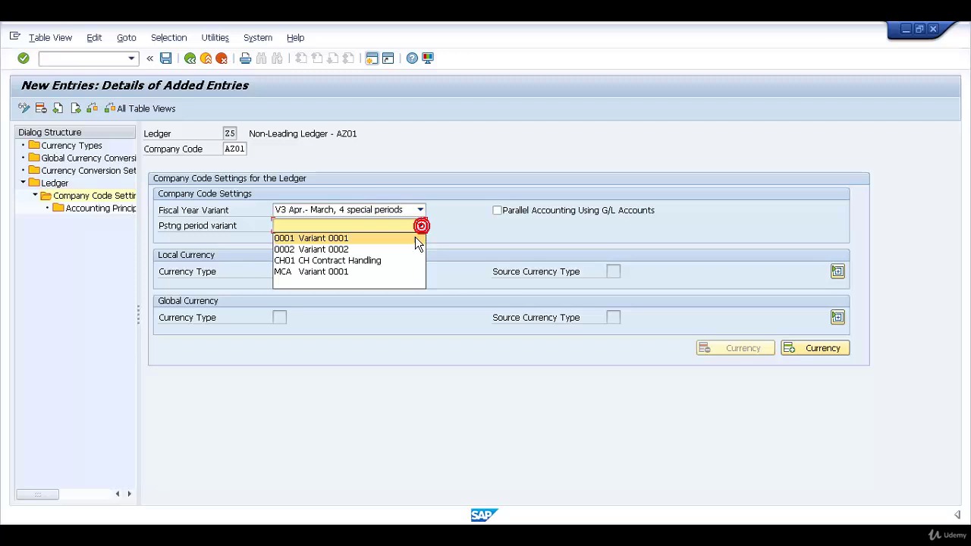
pyautogui.click(362, 250)
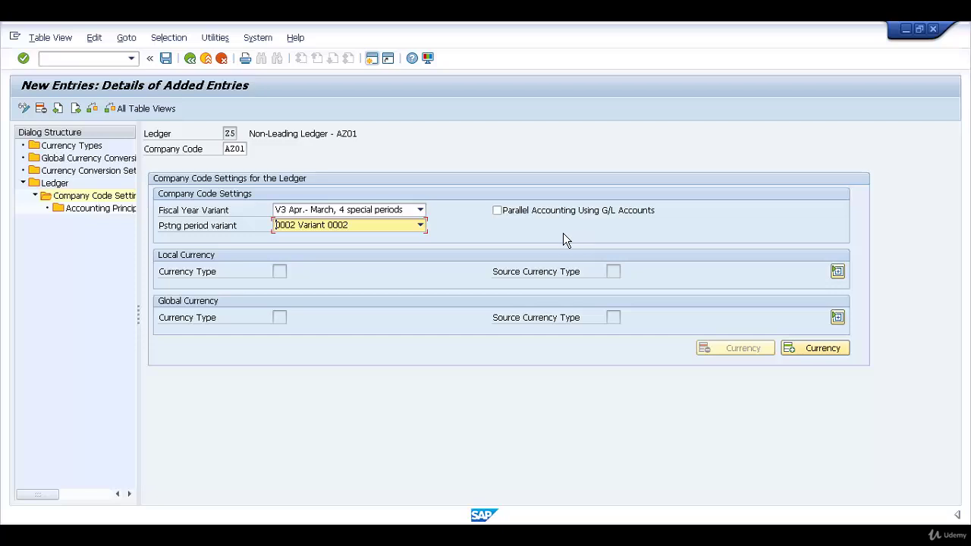
pyautogui.click(505, 218)
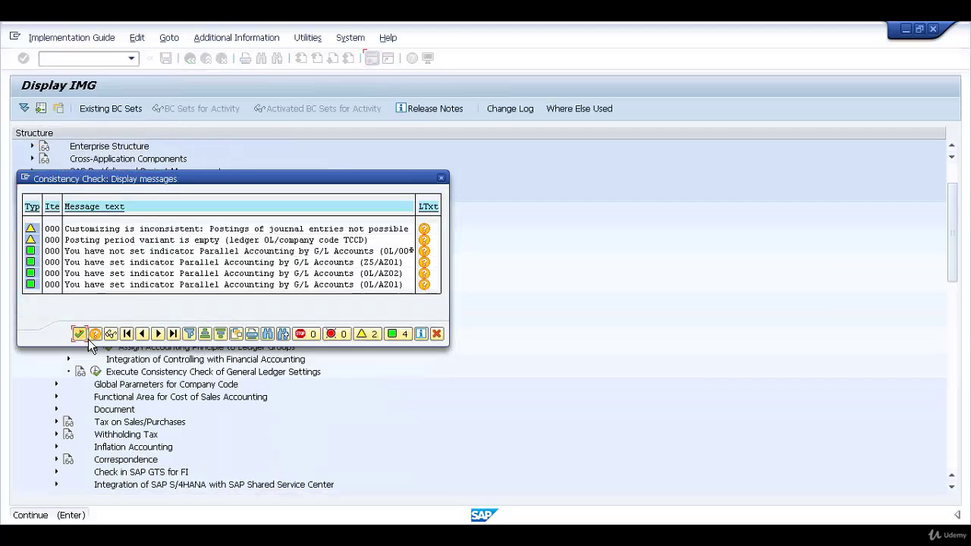
pyautogui.click(88, 339)
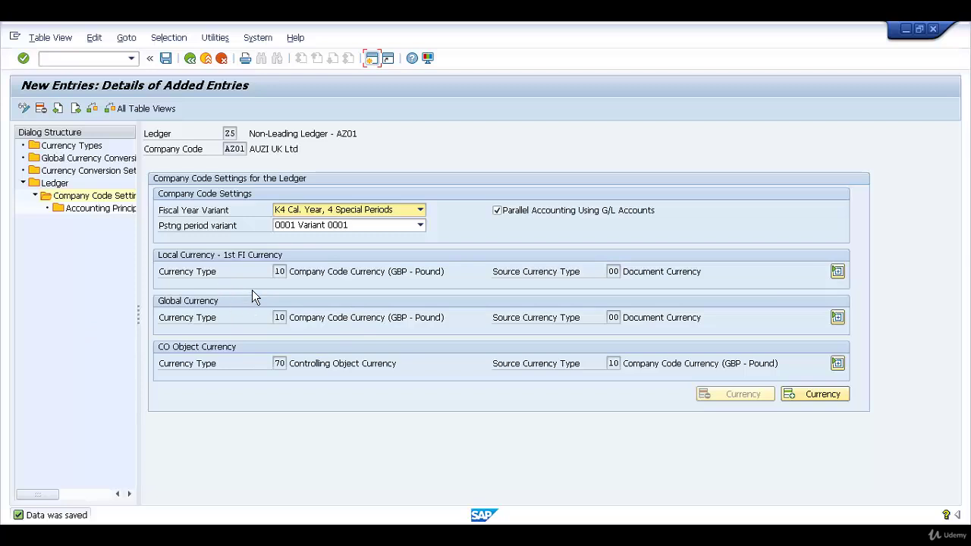
# Assign accounting principle GAAP to ledger Z5 and company code AZ01, and save the entry.
pyautogui.doubleClick(109, 209)
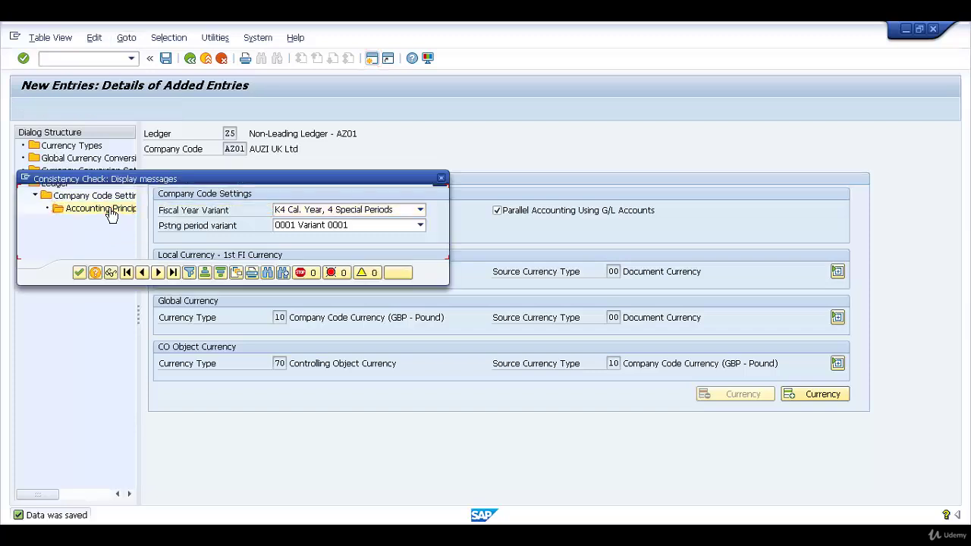
pyautogui.click(80, 273)
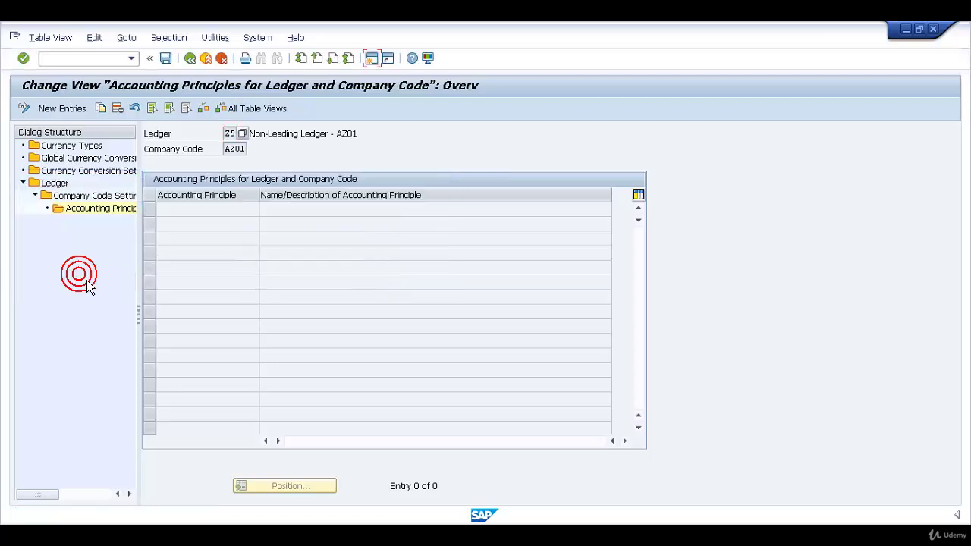
pyautogui.click(79, 113)
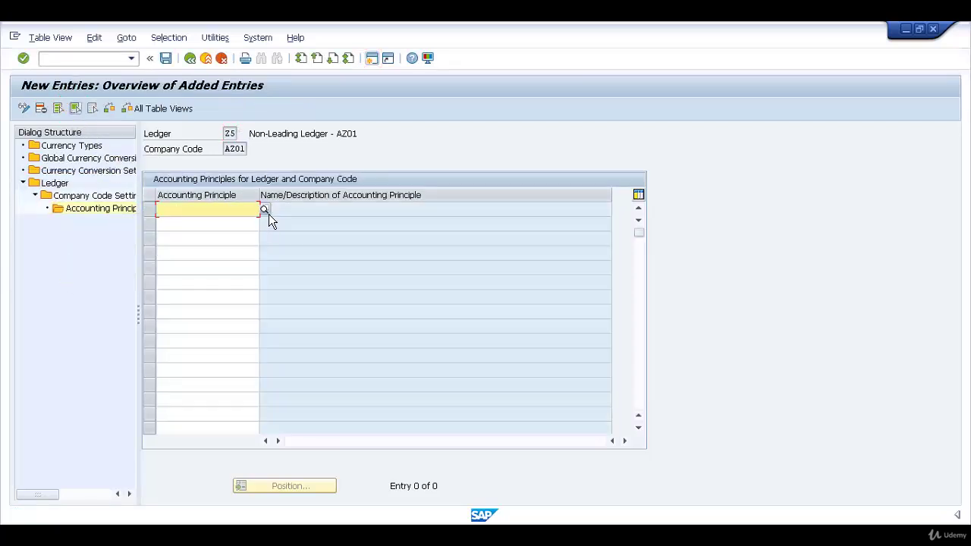
pyautogui.click(269, 214)
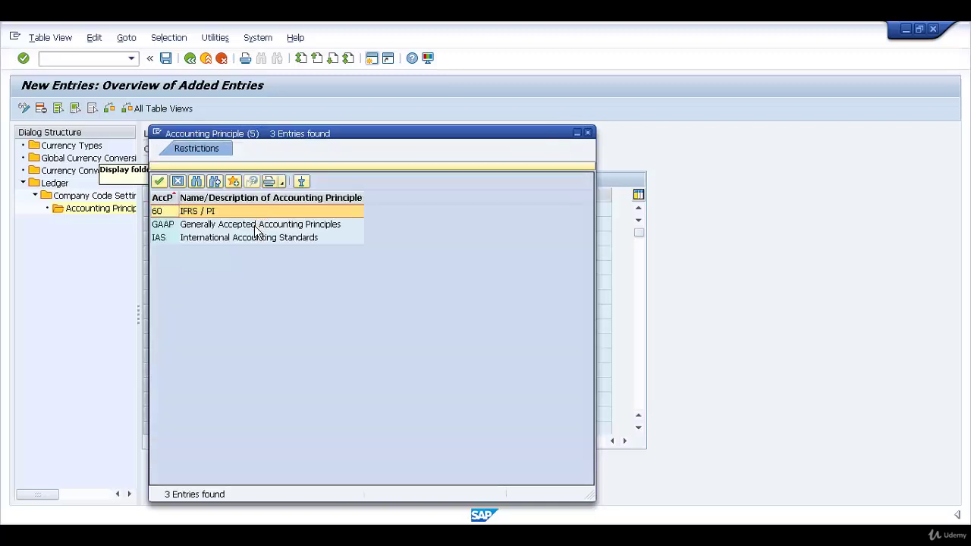
pyautogui.click(163, 224)
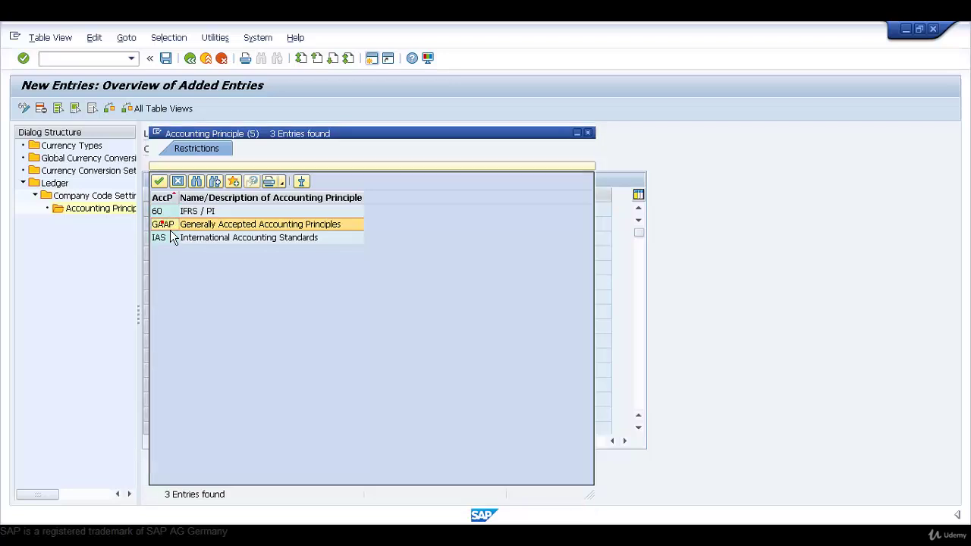
pyautogui.doubleClick(162, 224)
pyautogui.press('Return')
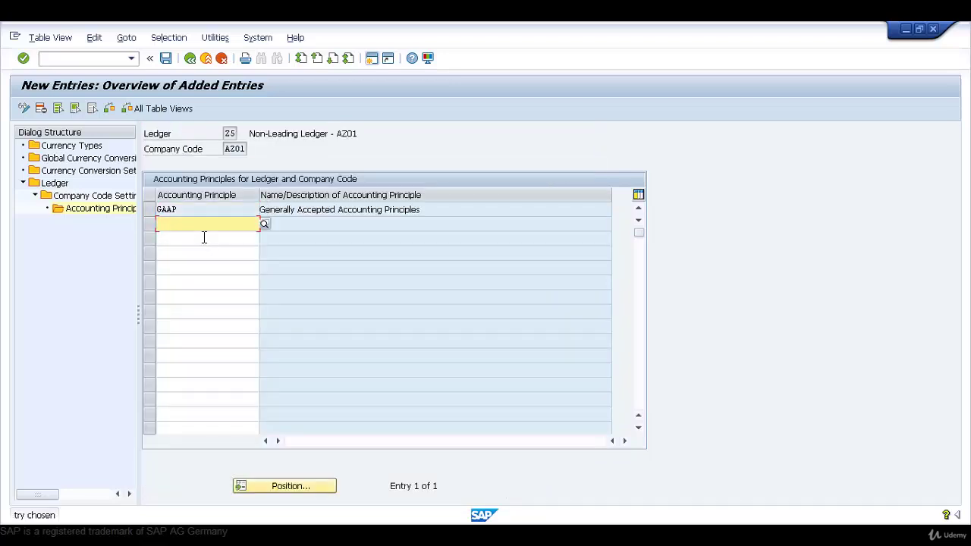
pyautogui.click(171, 63)
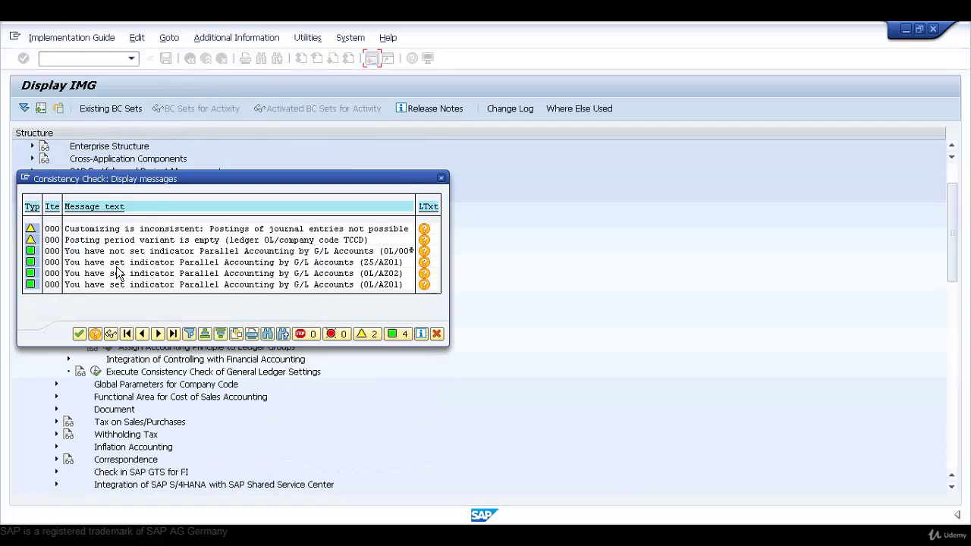
pyautogui.click(79, 334)
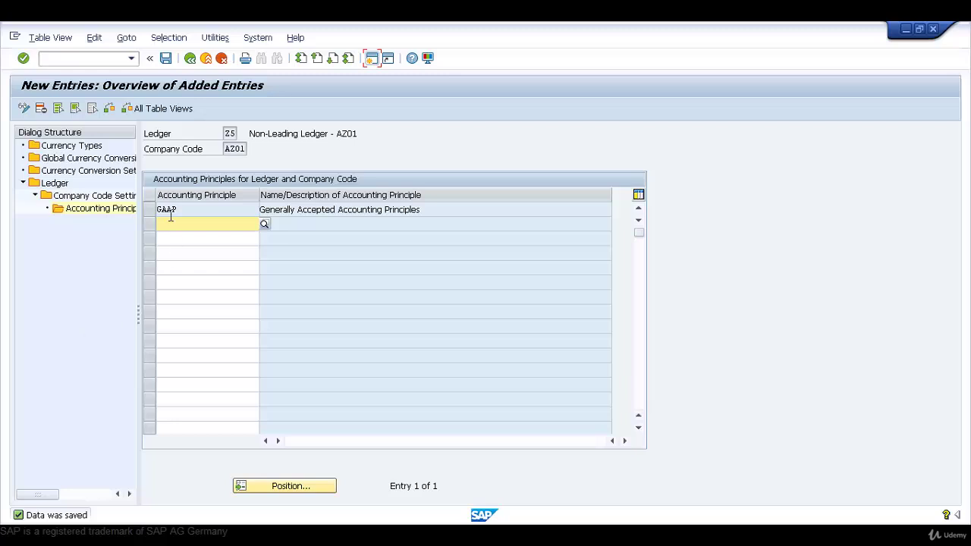
# Leave the settings of ledger Z5 and return to the implementation guide, acknowledging the consistency check messages.
pyautogui.click(199, 67)
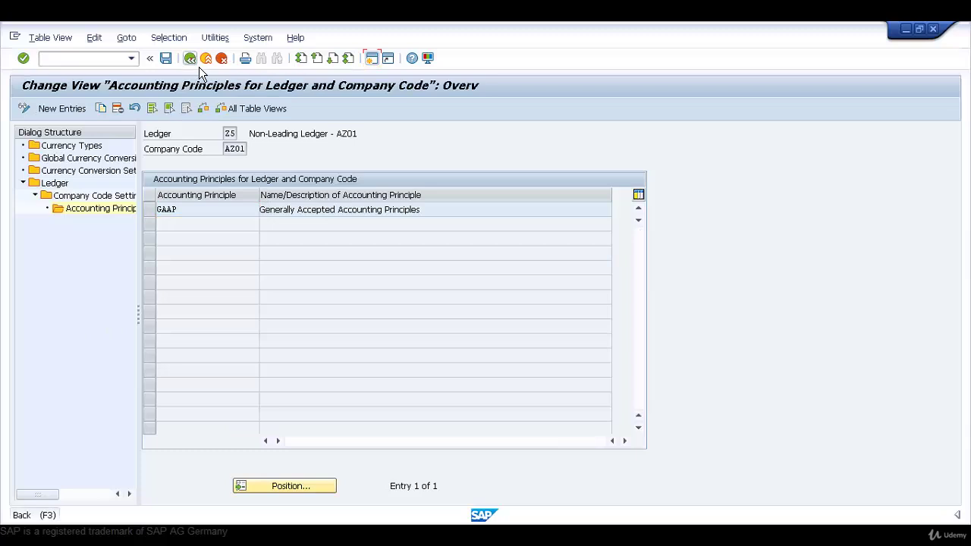
pyautogui.click(198, 67)
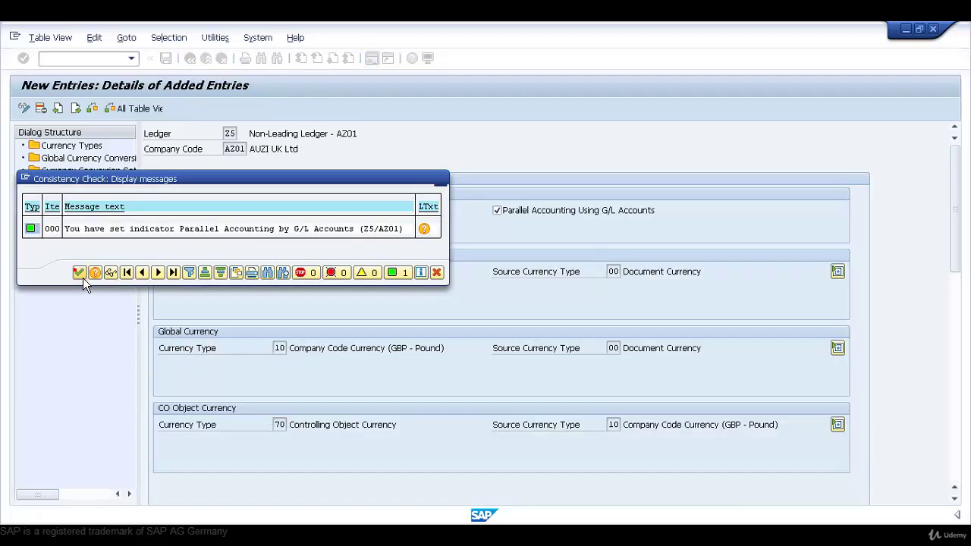
pyautogui.click(80, 274)
pyautogui.click(192, 65)
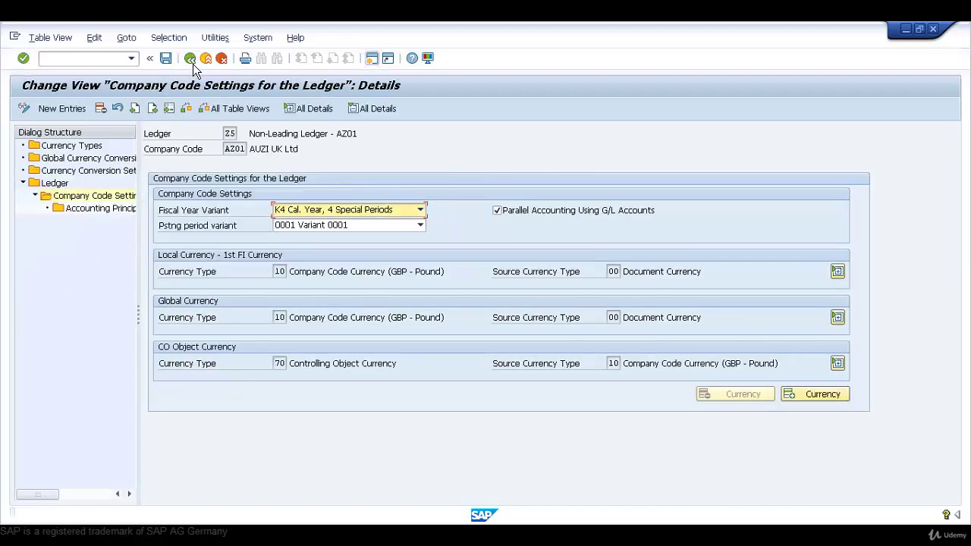
pyautogui.click(192, 65)
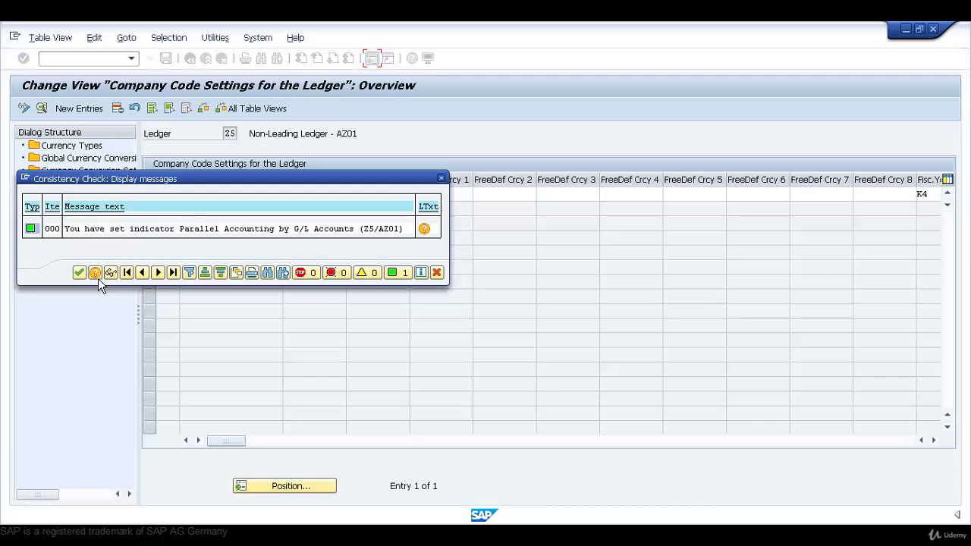
pyautogui.click(85, 275)
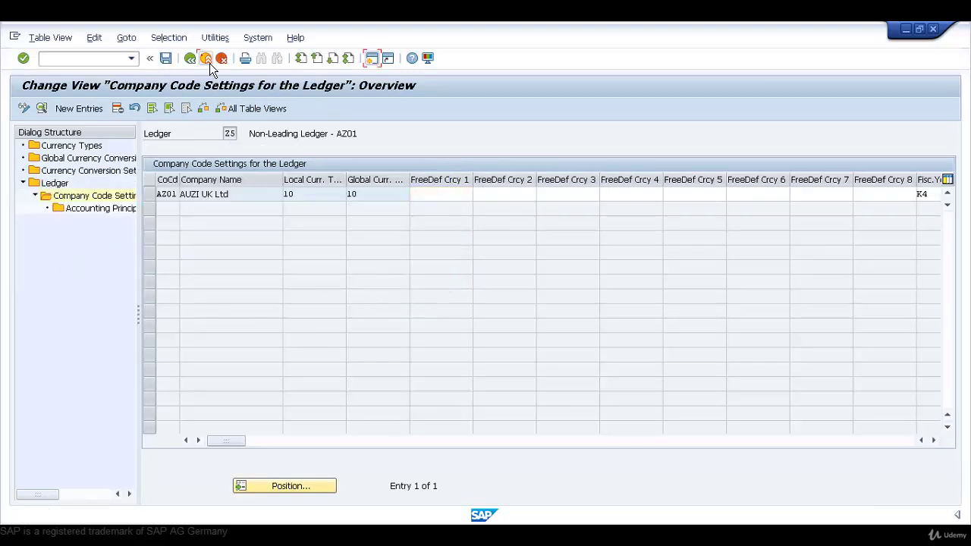
pyautogui.click(209, 63)
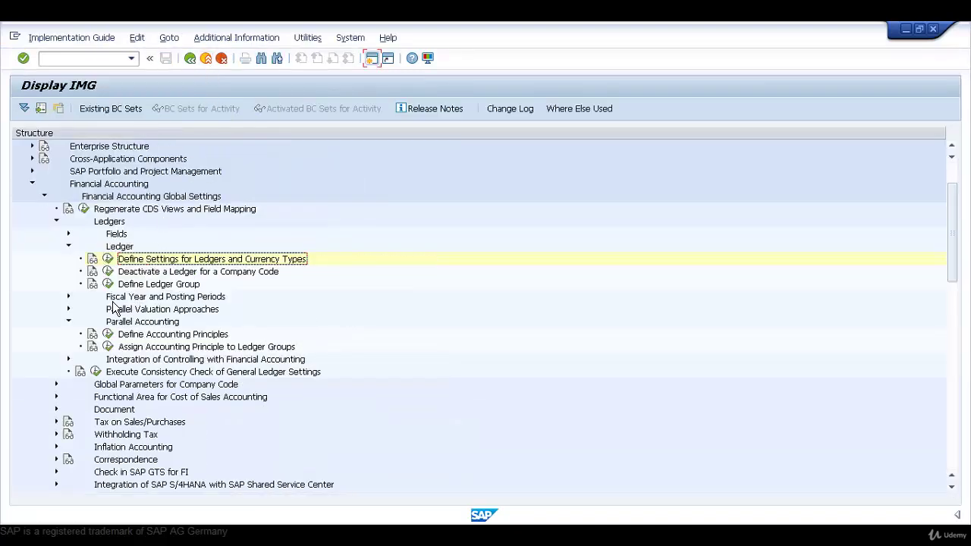
# Check the ledger assignment of ledger group Z5 in Define Ledger Group, and return to the implementation guide.
pyautogui.click(108, 283)
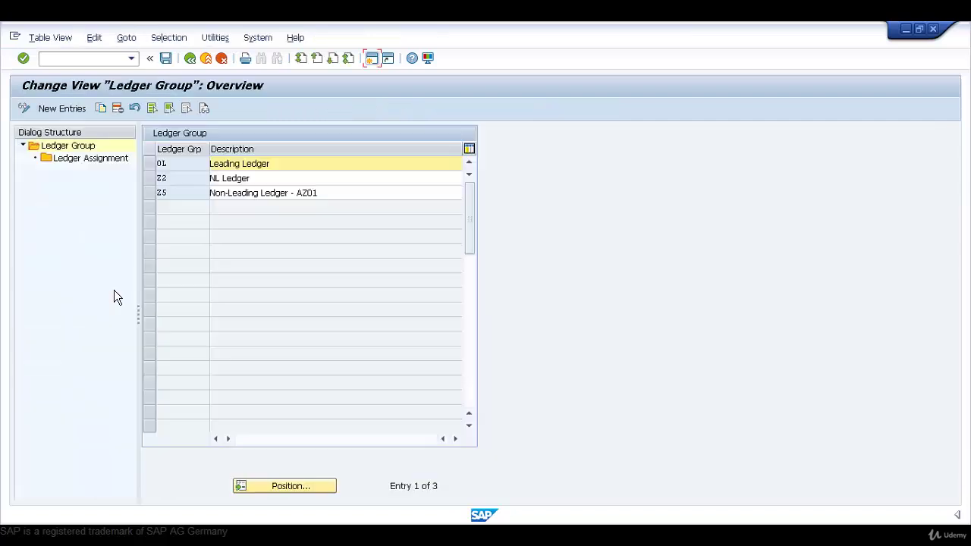
pyautogui.click(159, 195)
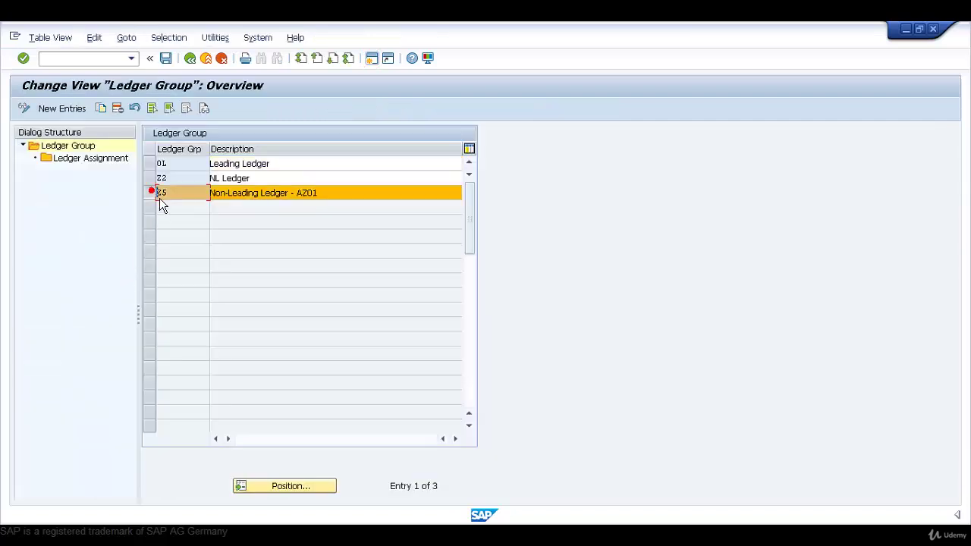
pyautogui.doubleClick(115, 165)
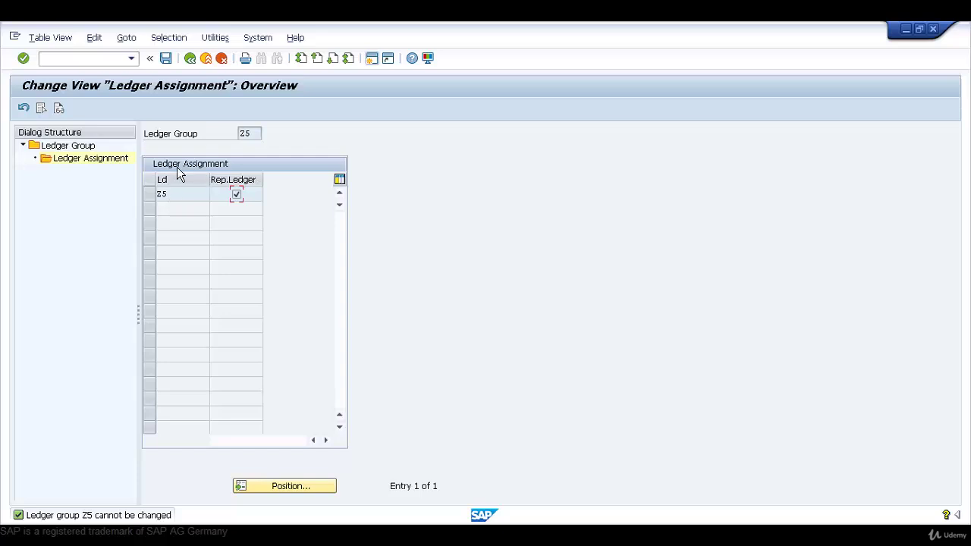
pyautogui.click(198, 68)
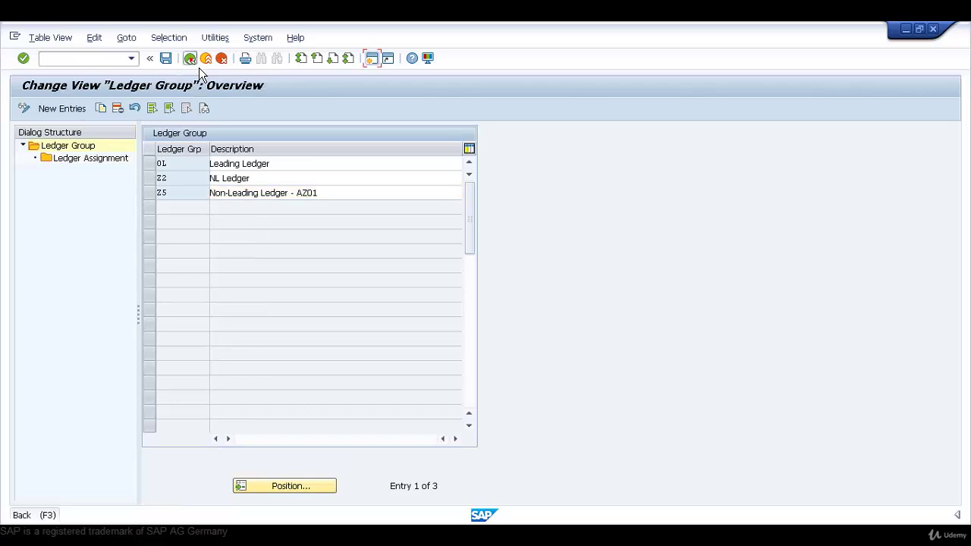
pyautogui.click(199, 68)
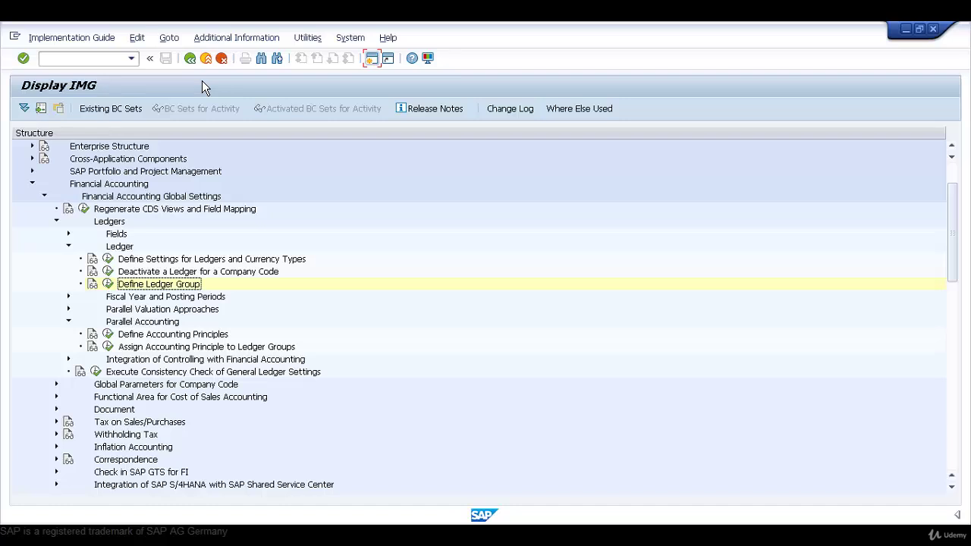
# Add a new entry assigning accounting principle GAAP to target ledger group Z5 in Assign Accounting Principle to Ledger Groups.
pyautogui.click(139, 350)
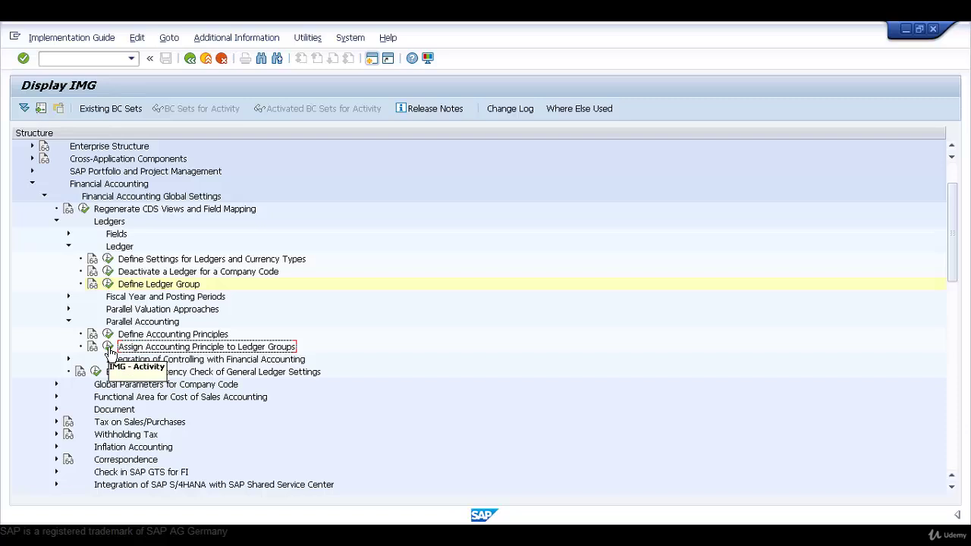
pyautogui.click(108, 347)
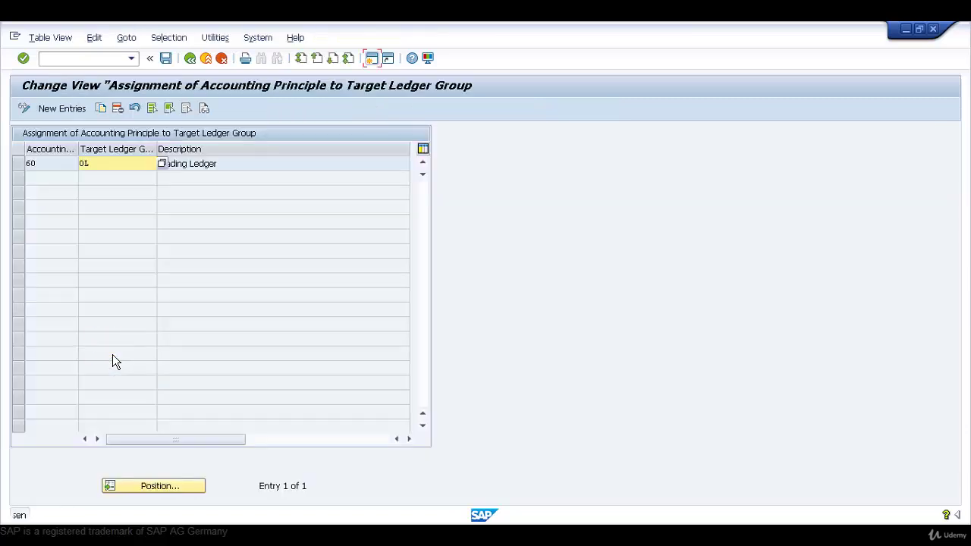
pyautogui.click(65, 117)
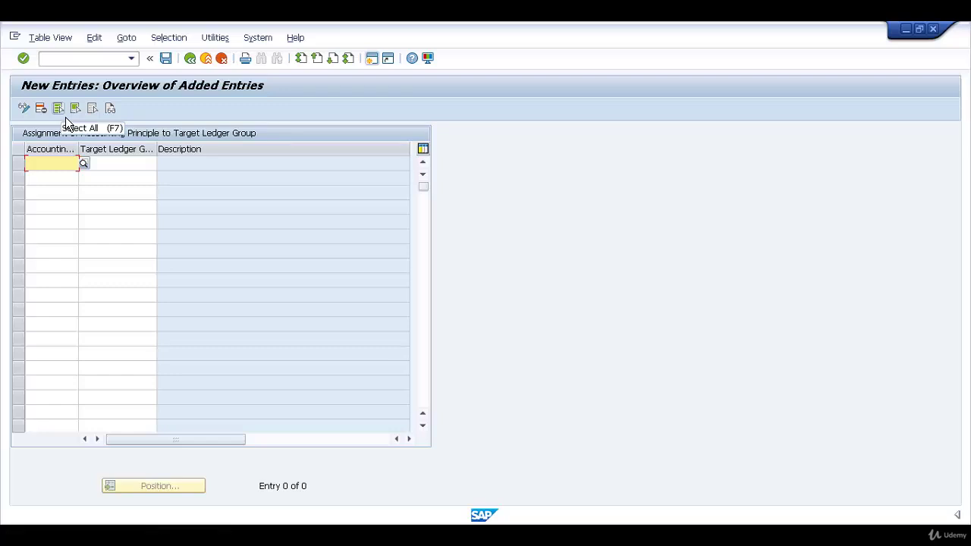
pyautogui.click(83, 165)
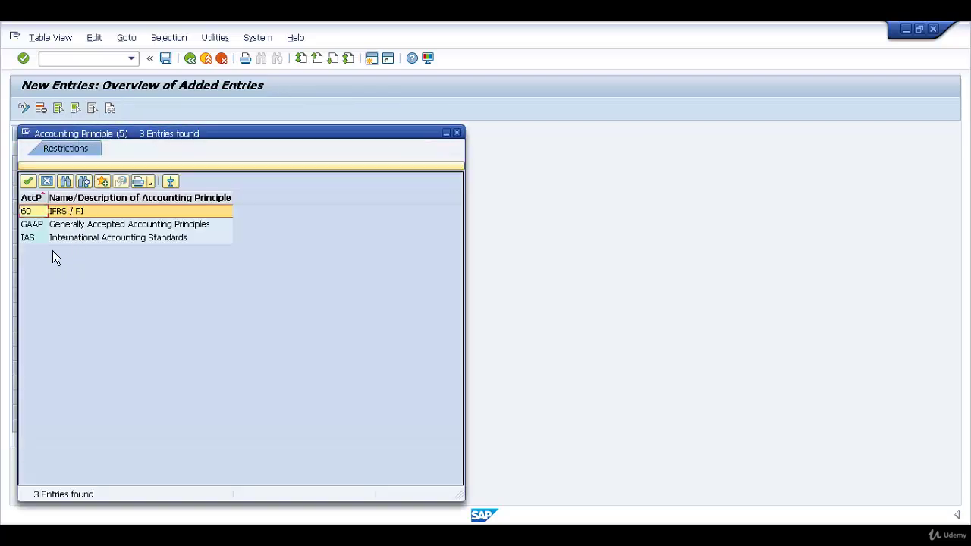
pyautogui.doubleClick(38, 224)
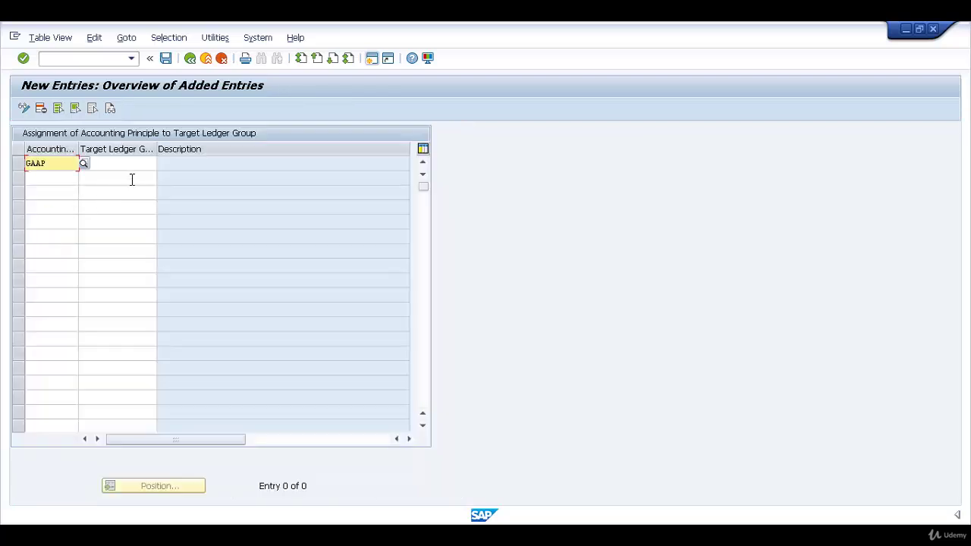
pyautogui.click(139, 169)
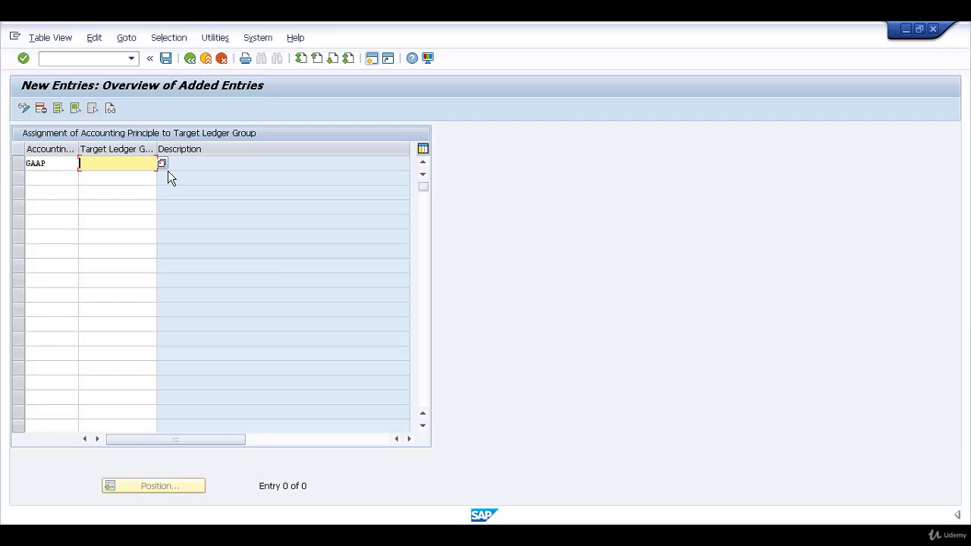
pyautogui.press('F4')
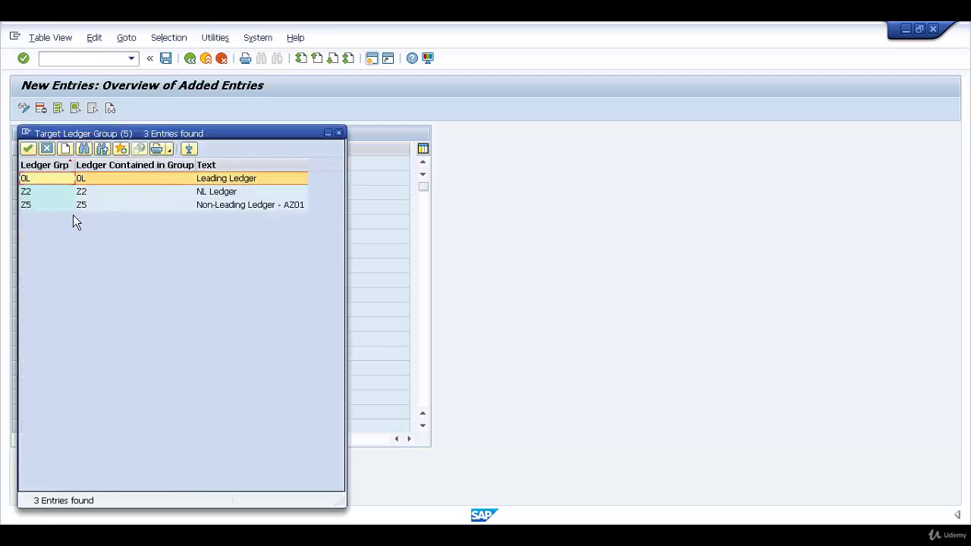
pyautogui.doubleClick(59, 212)
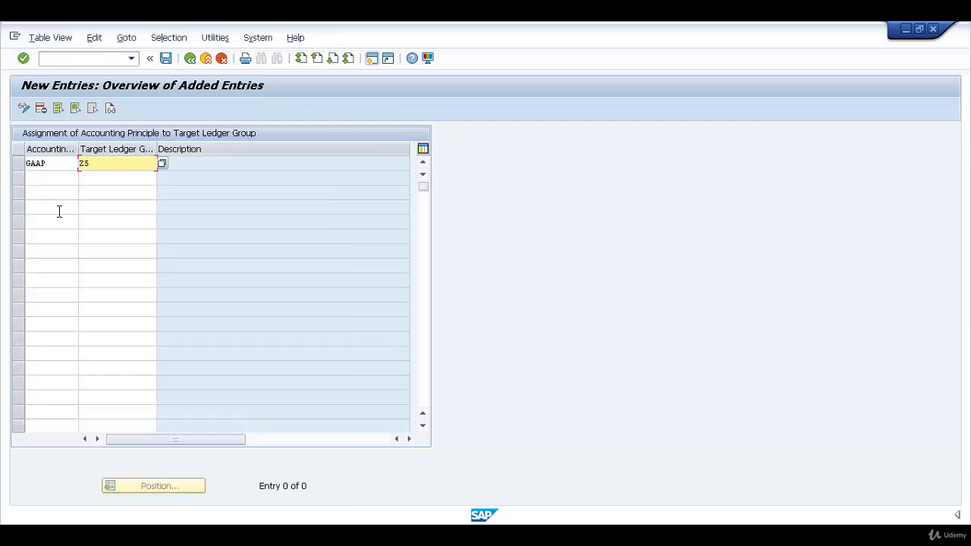
pyautogui.press('Return')
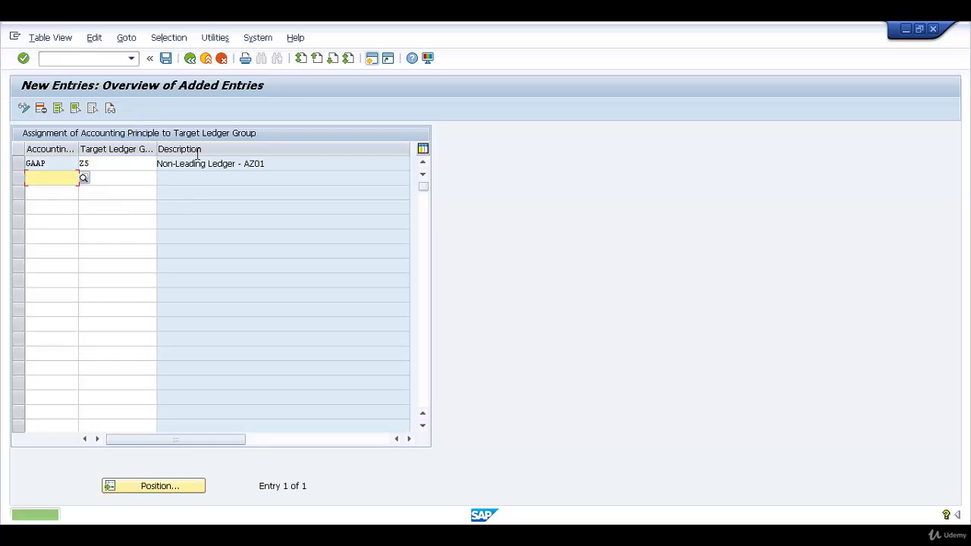
# Save the ledger group assignment under customizing request A4HK900023 and return to the implementation guide.
pyautogui.click(168, 60)
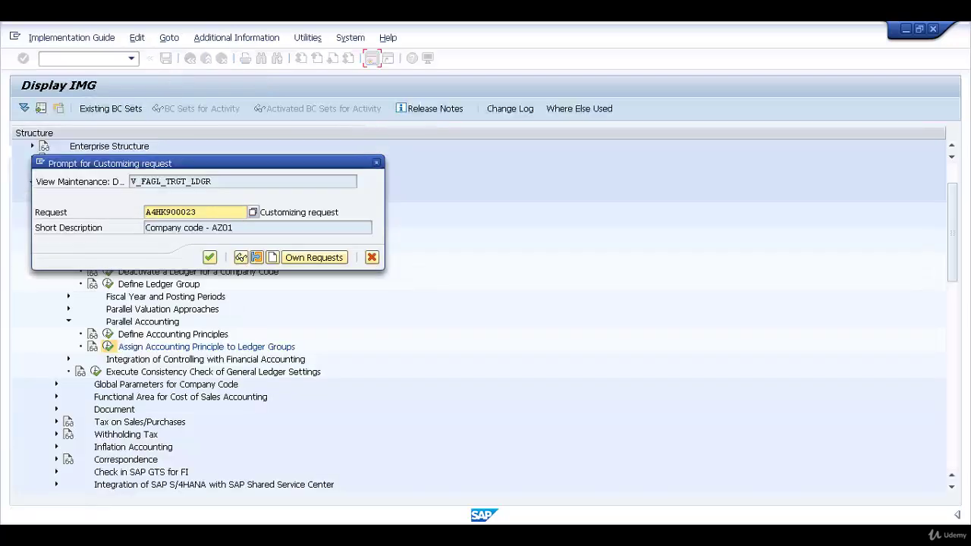
pyautogui.click(212, 258)
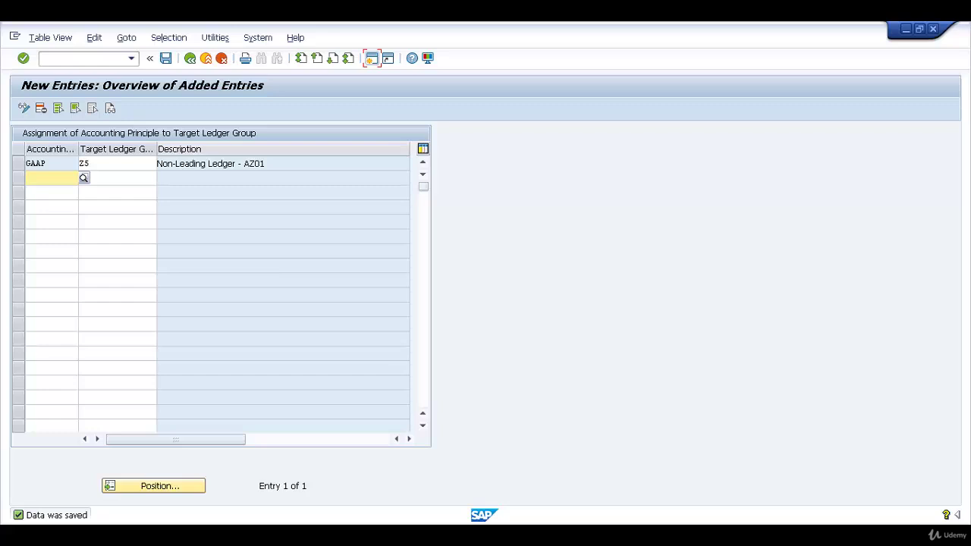
pyautogui.click(197, 61)
pyautogui.click(199, 66)
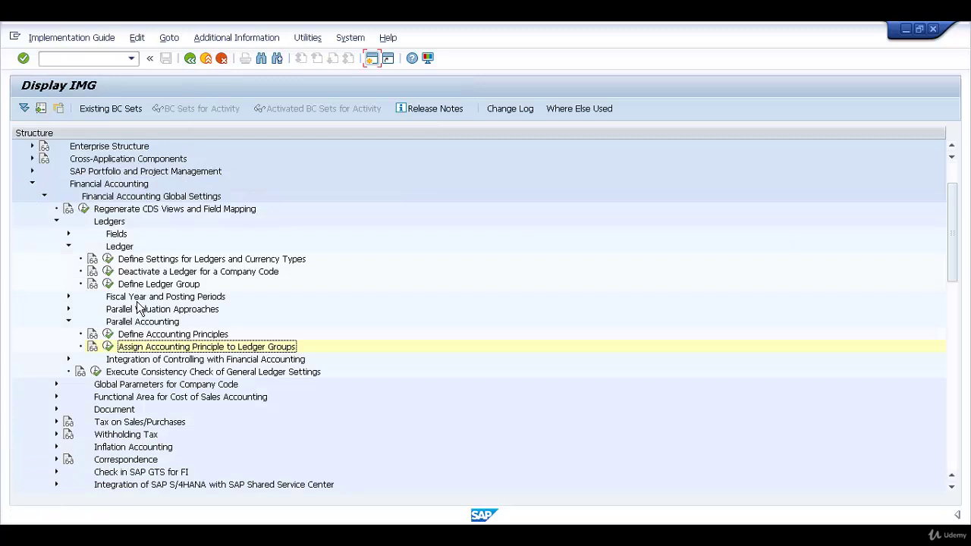
# Review the accounting principle assigned to ledger Z5 and company code AZ01 in Define Settings for Ledgers and Currency Types.
pyautogui.click(108, 261)
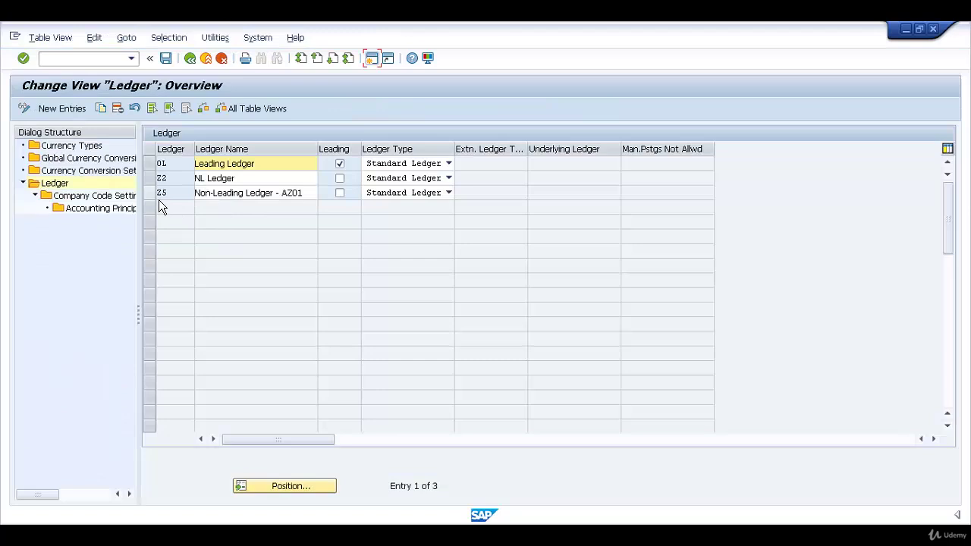
pyautogui.click(158, 200)
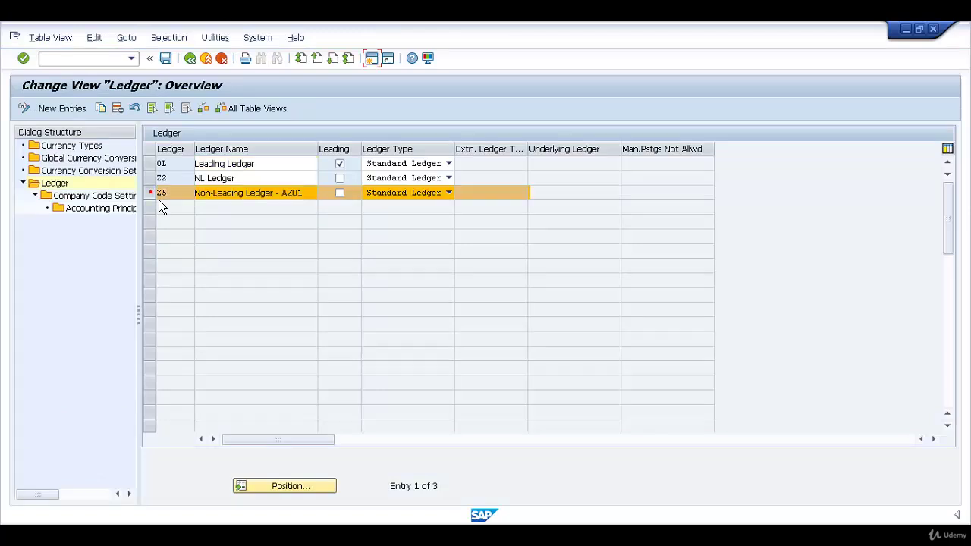
pyautogui.doubleClick(117, 213)
pyautogui.click(85, 269)
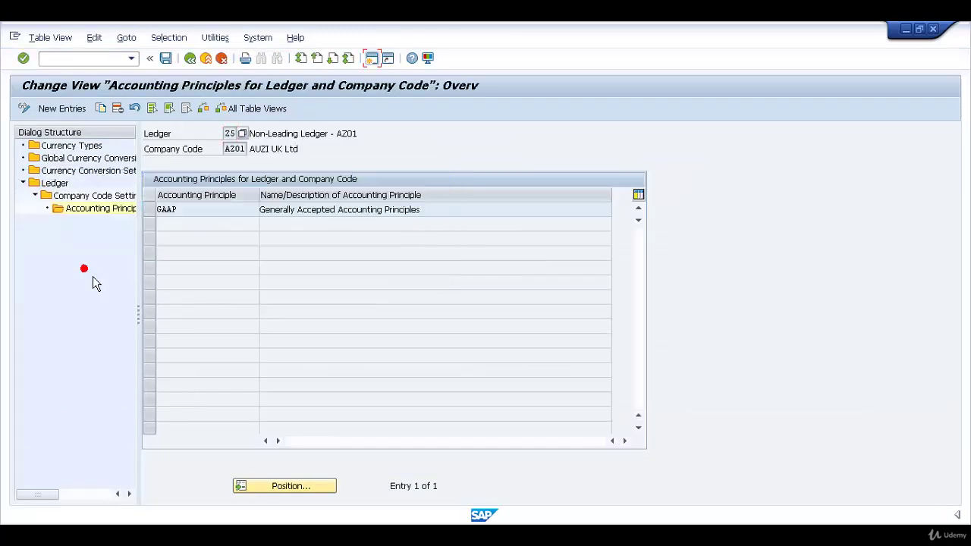
pyautogui.click(221, 216)
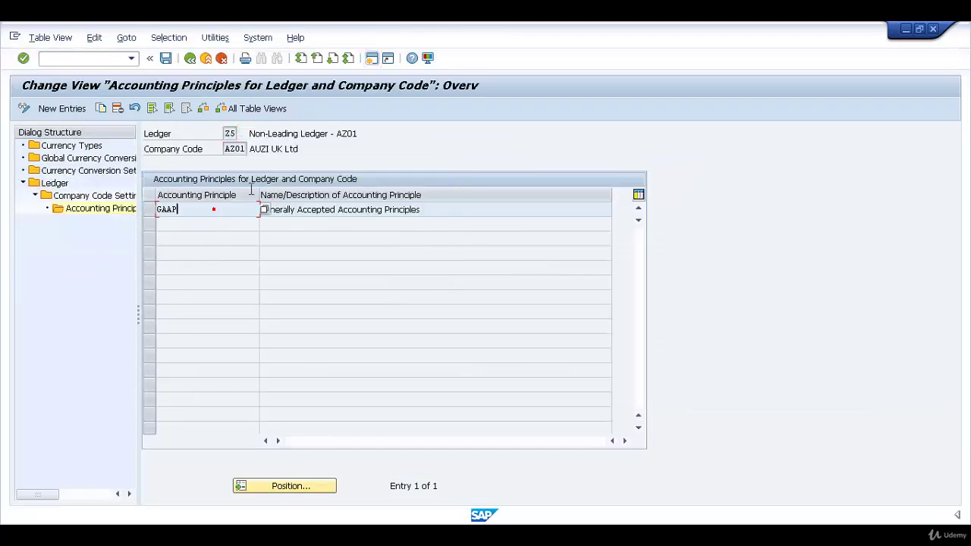
pyautogui.doubleClick(230, 134)
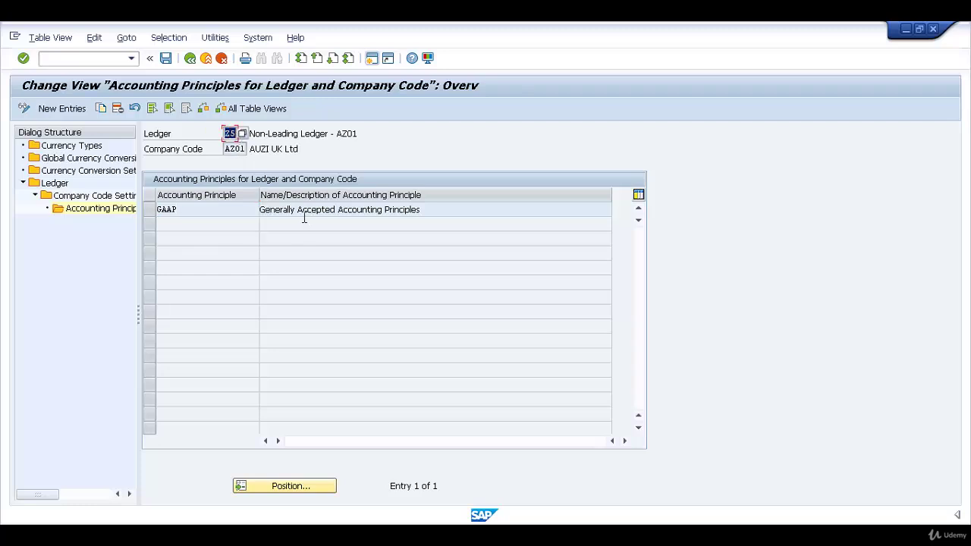